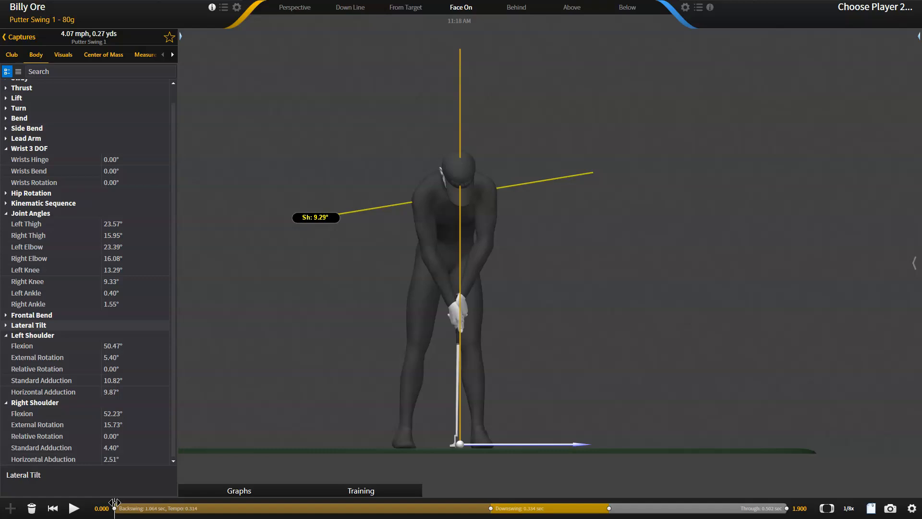
Show the golf angle visuals with Wrists Hinge, Wrists Bend and Wrists Rotation on the golfer, and play the swing from its start
drag(114, 503, 167, 508)
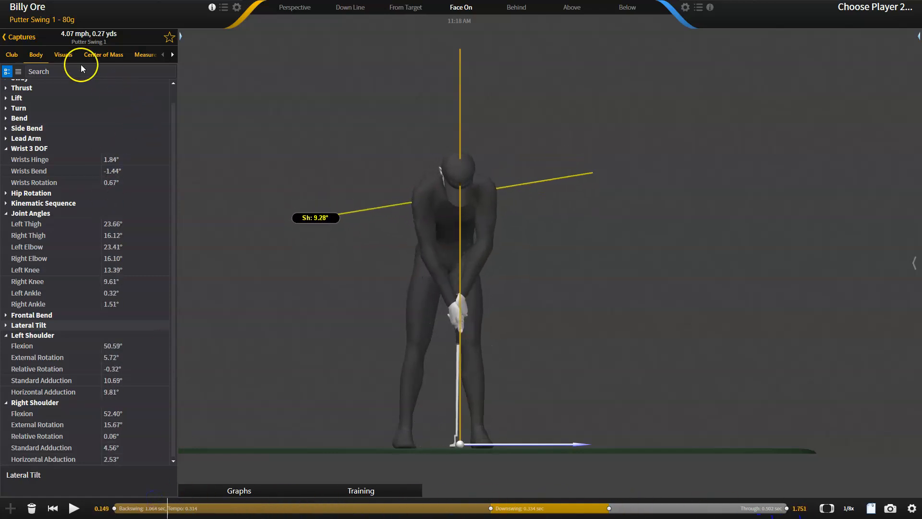
click(63, 53)
scroll(60, 396, down, 10)
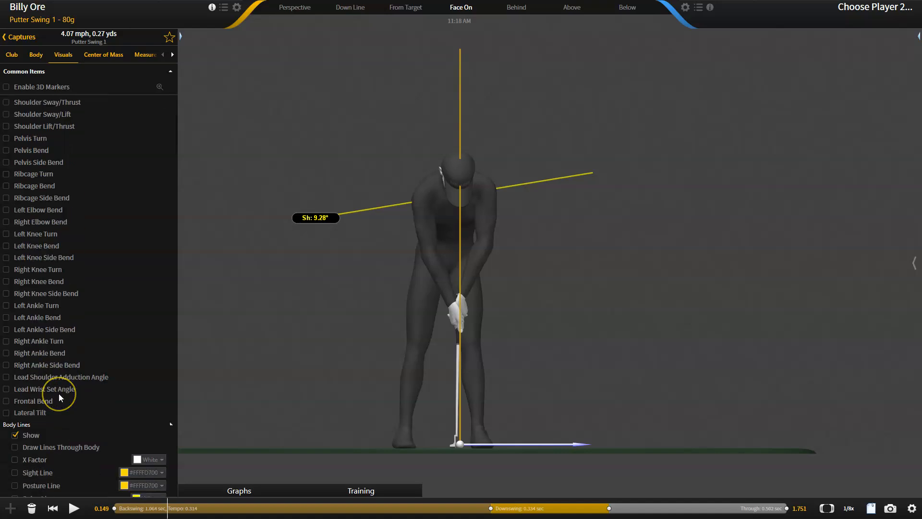
scroll(58, 396, down, 3)
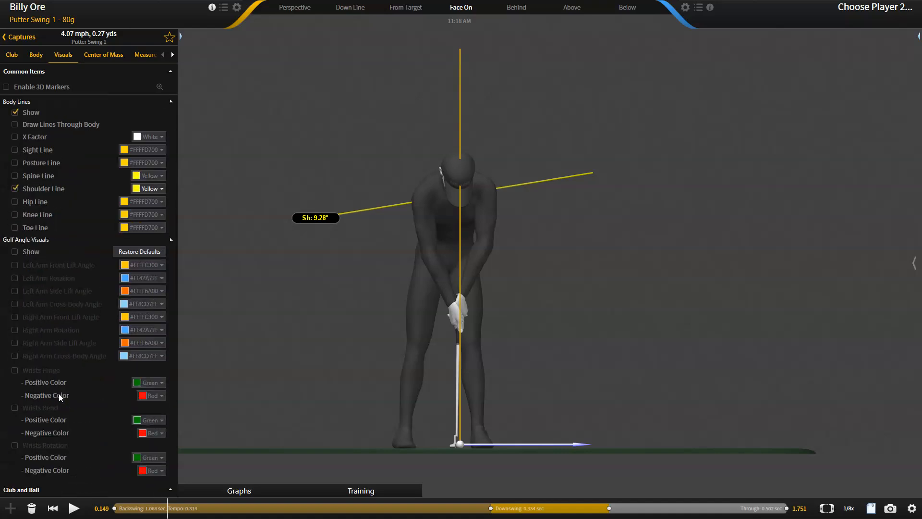
click(15, 251)
click(15, 370)
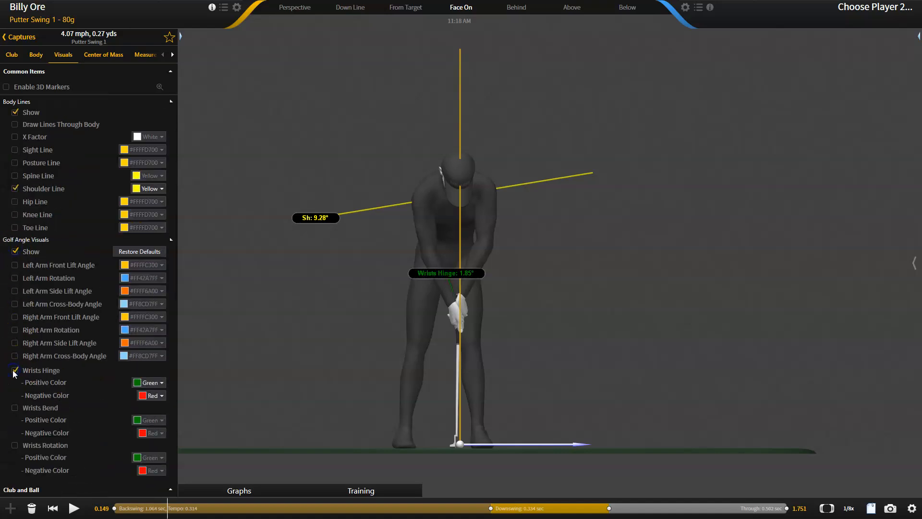
scroll(14, 374, down, 2)
click(15, 361)
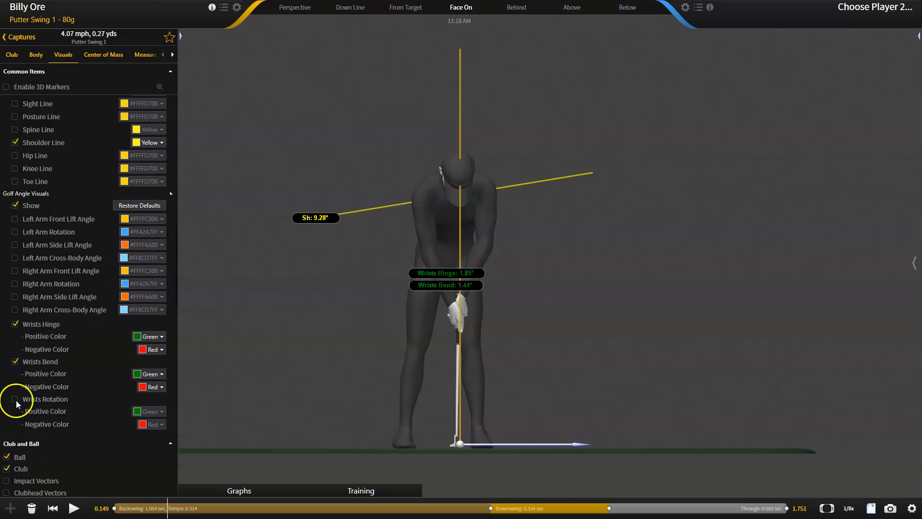
click(14, 399)
click(115, 509)
click(75, 510)
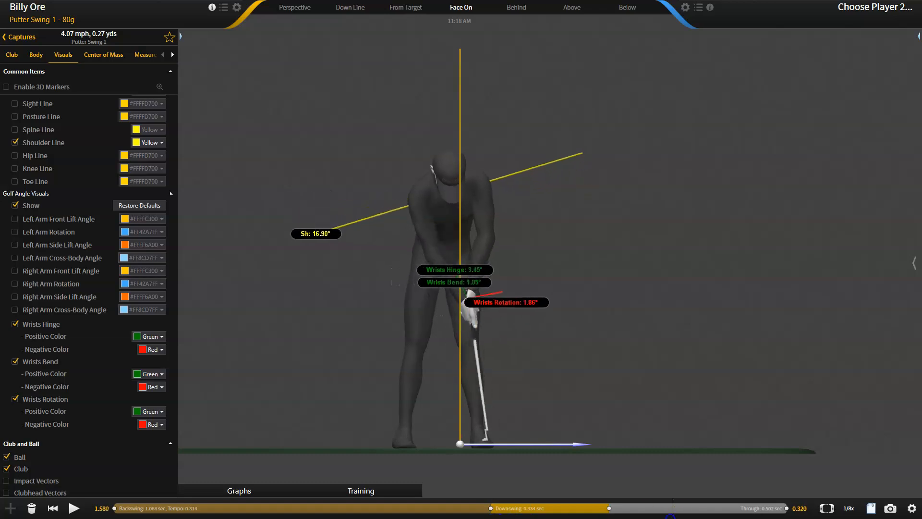
Turn off the three wrist visuals, display the Left and Right Arm Cross-Body Angles instead, and move the swing back to 0.015 s
click(15, 324)
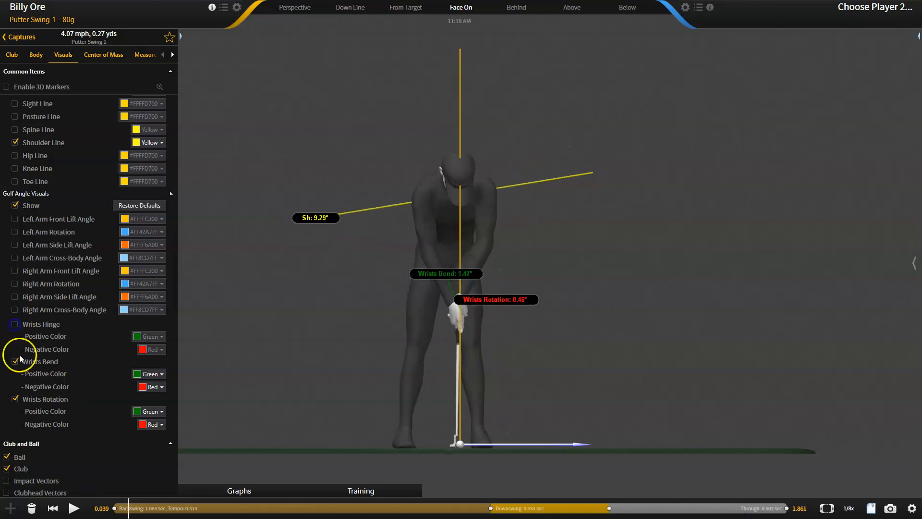
click(17, 361)
click(16, 399)
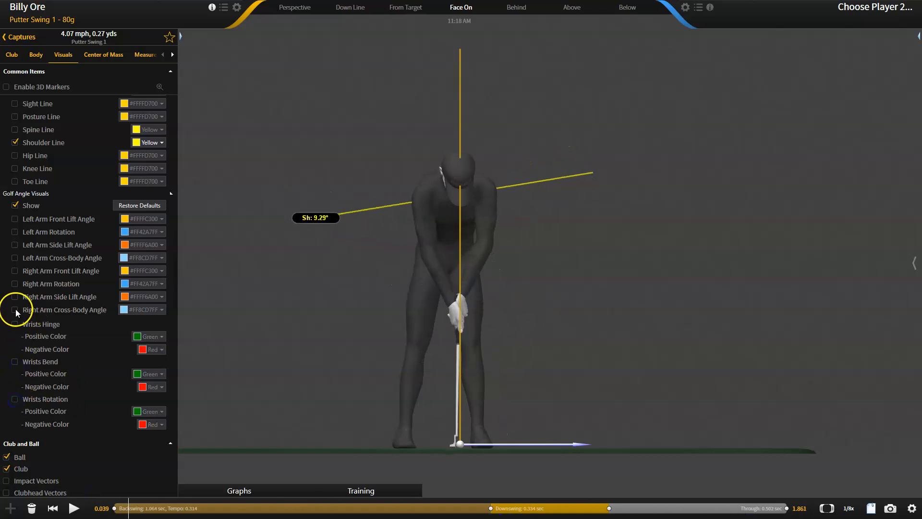
click(16, 310)
click(15, 257)
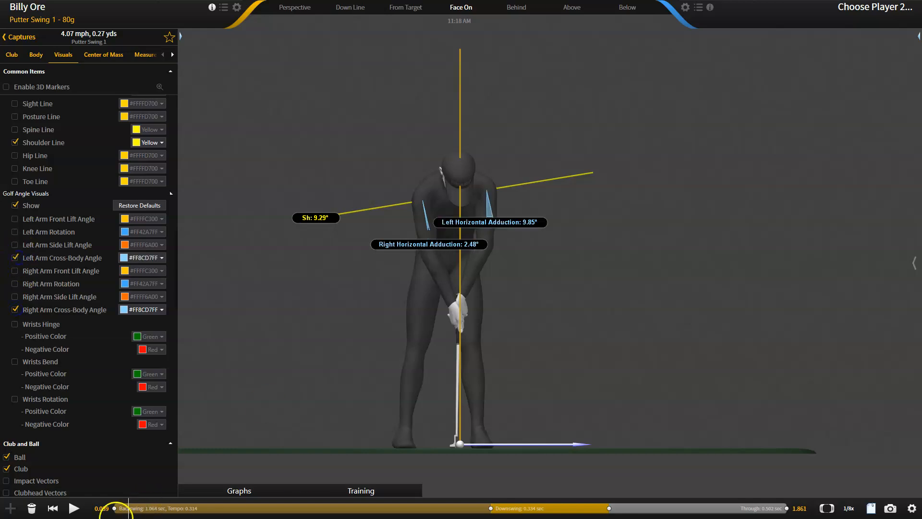
mouse_move(128, 513)
mouse_down()
mouse_move(686, 516)
mouse_move(120, 504)
mouse_up()
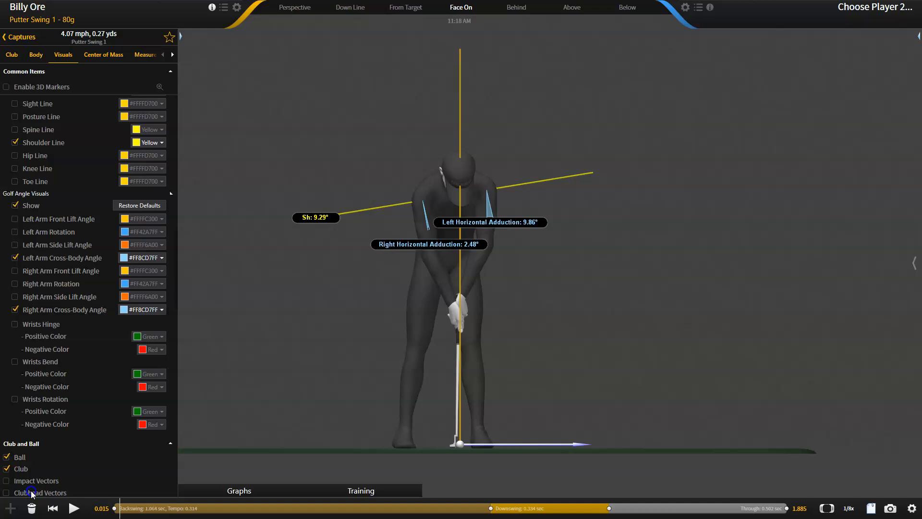
Look at the swing's graphs and close them again
click(239, 486)
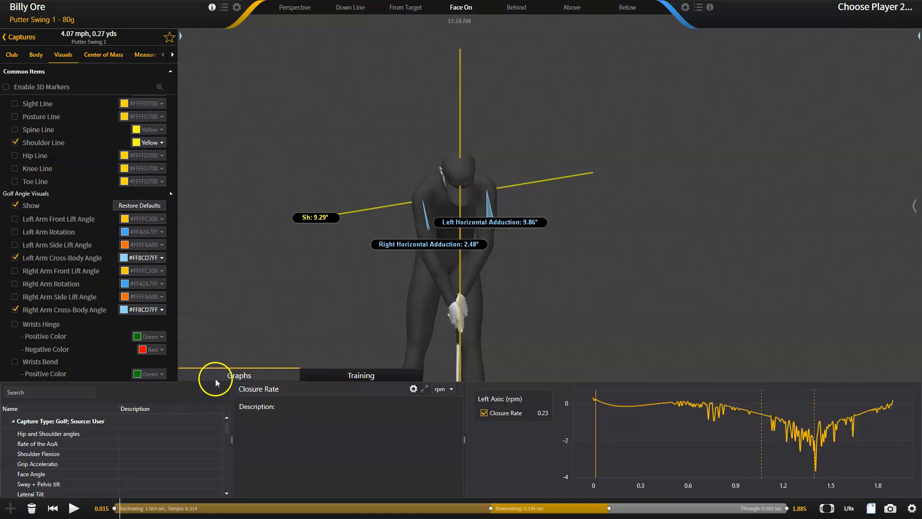
click(229, 379)
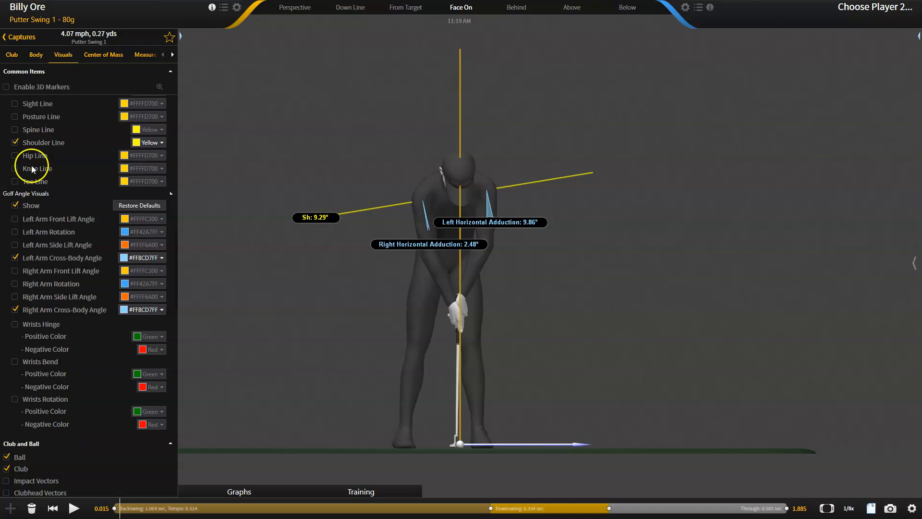
Bring up the Body measurements and rewind the swing to its first frame
click(35, 56)
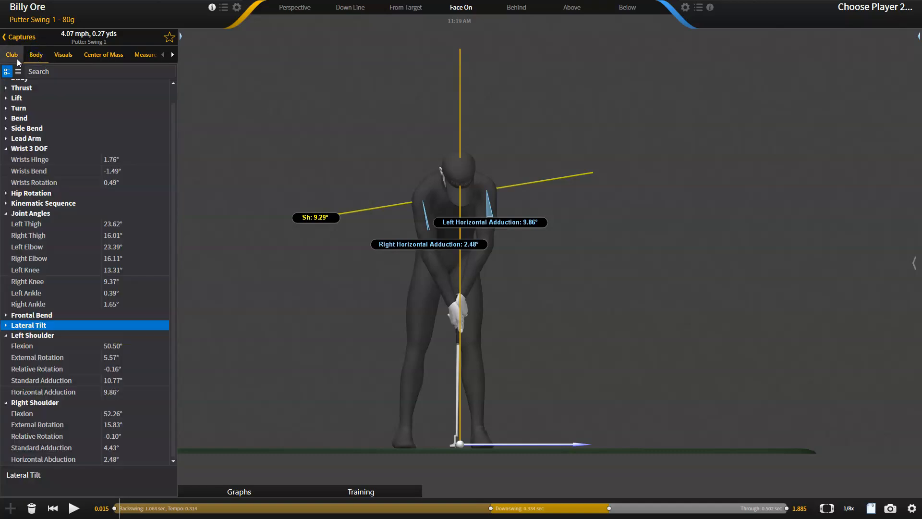
click(15, 57)
click(40, 56)
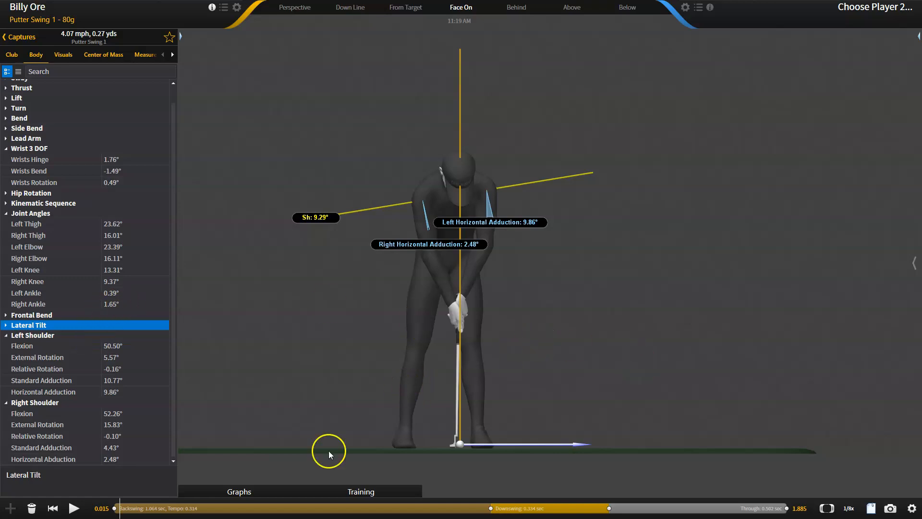
drag(118, 514, 112, 515)
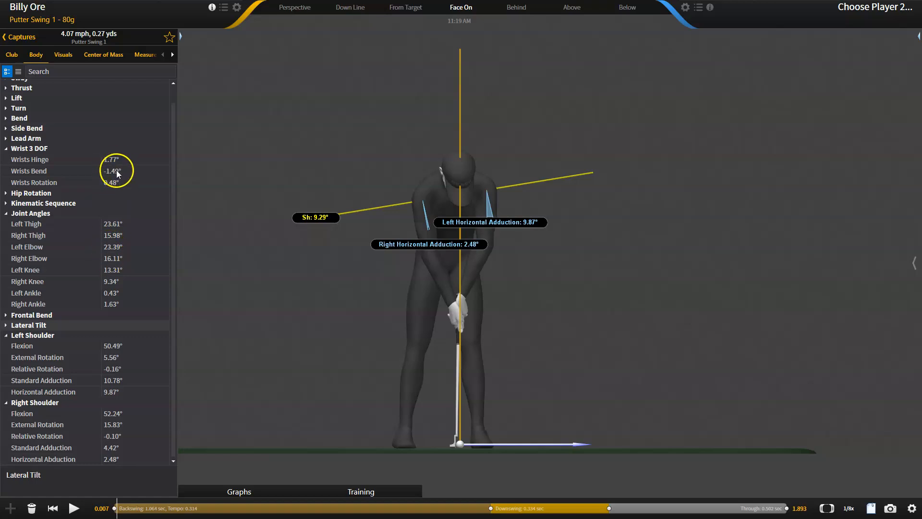
click(51, 507)
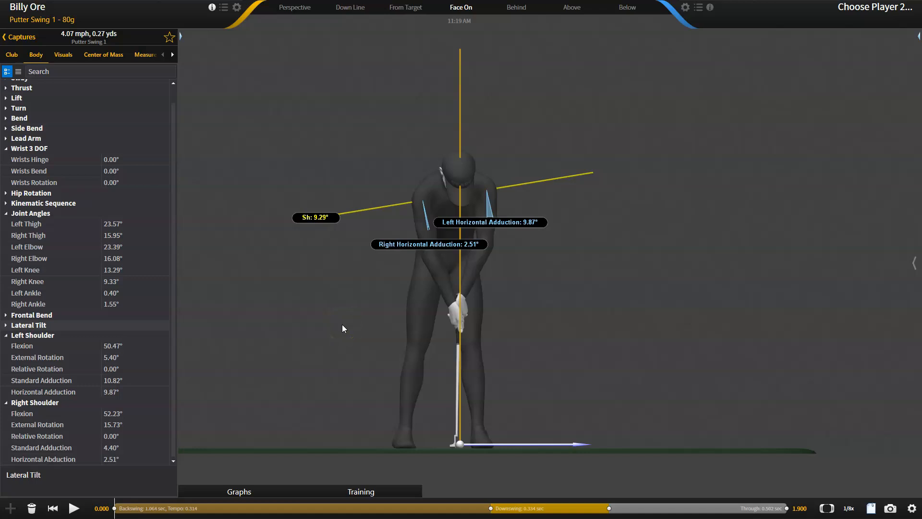
Add the Lead Wrist set angle, release, ulnar radial, extension and pronation metrics to the player's swing data table, review them and close the table
click(223, 8)
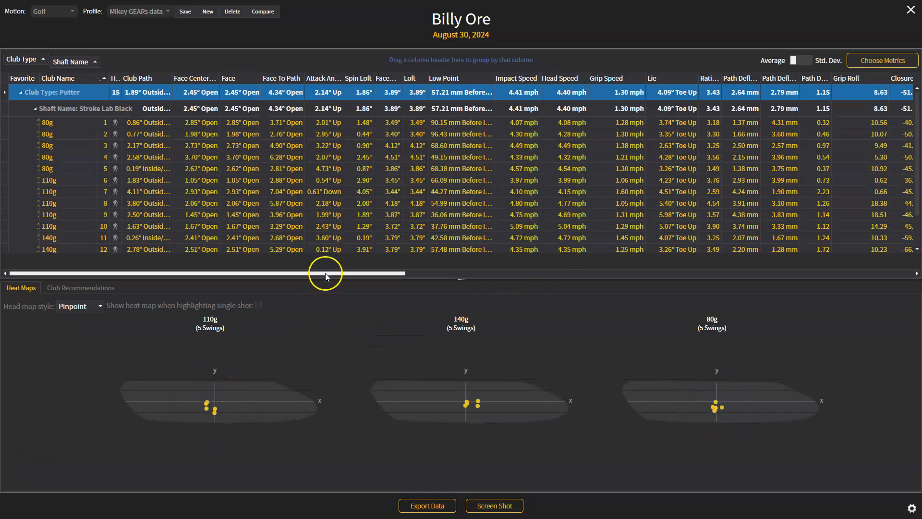
drag(324, 273, 880, 255)
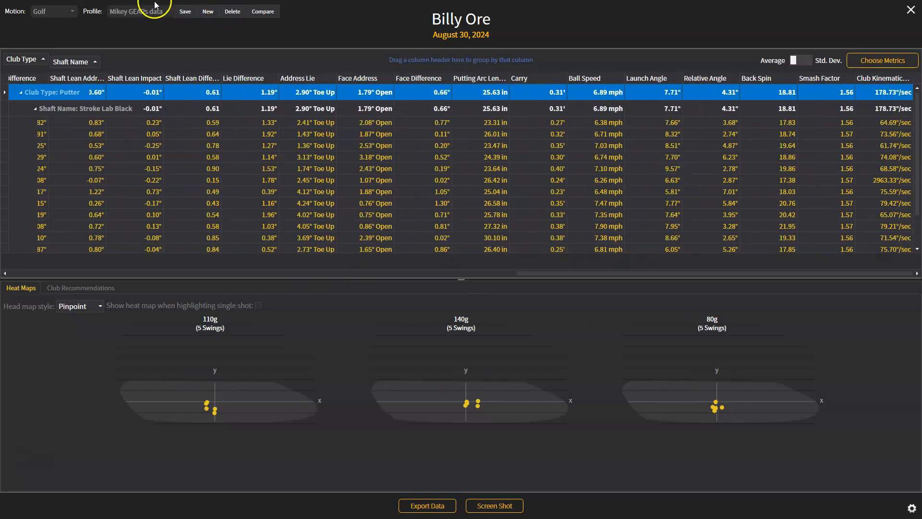
click(897, 60)
scroll(452, 322, down, 15)
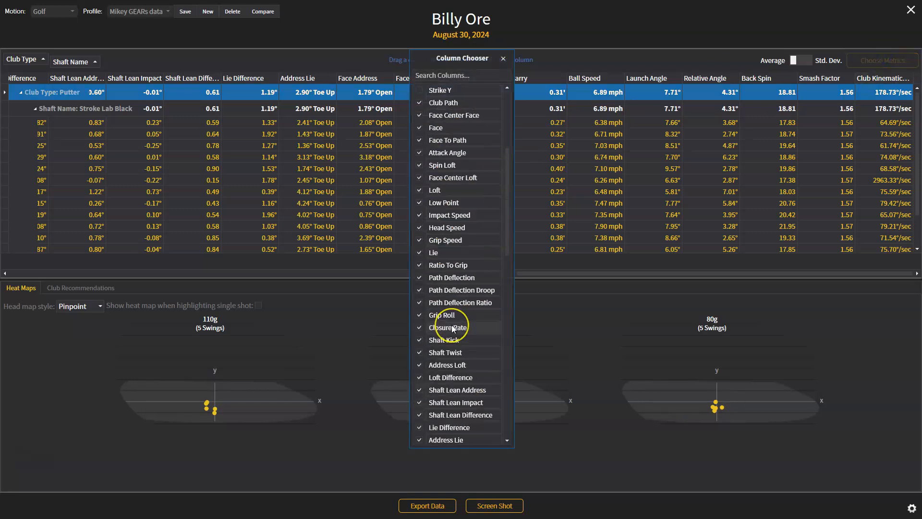
scroll(453, 327, up, 3)
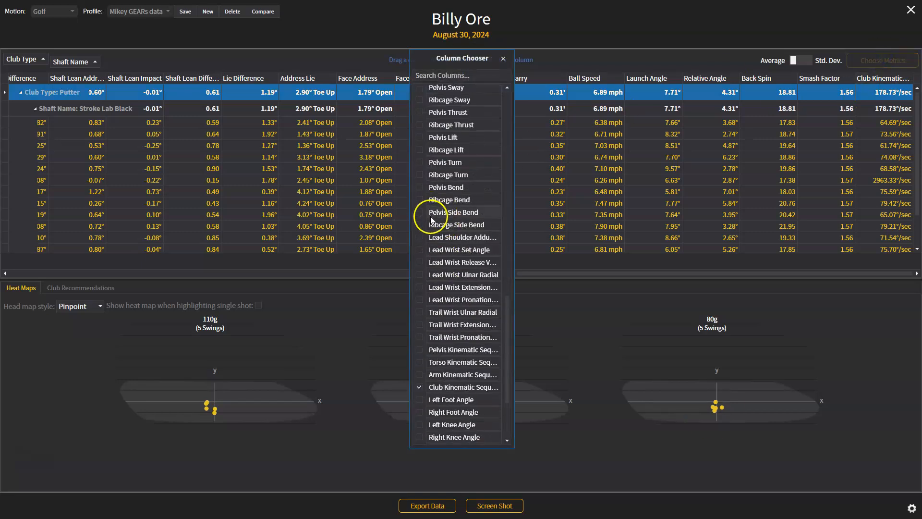
click(420, 249)
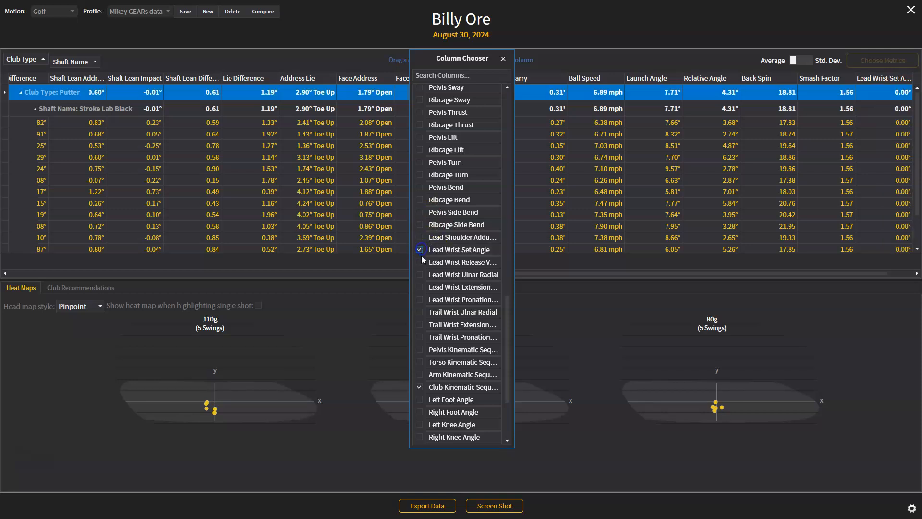
click(419, 274)
click(419, 287)
click(503, 58)
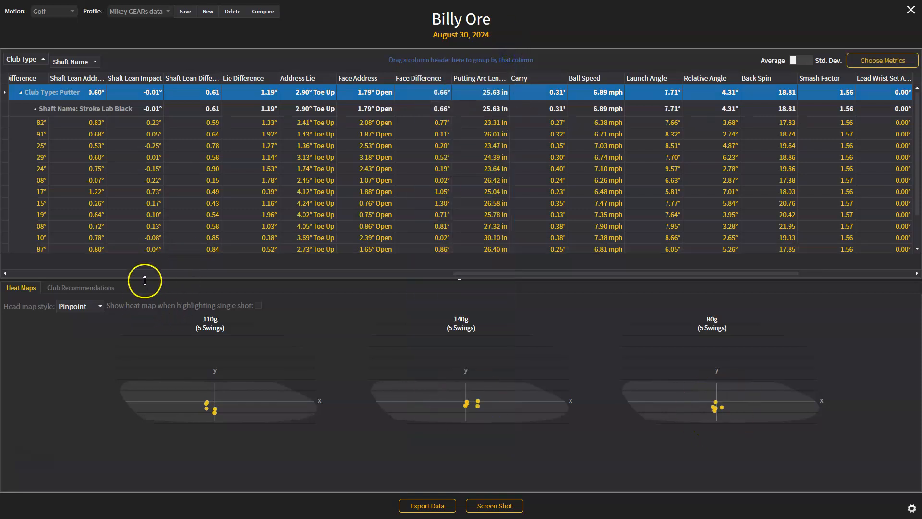
drag(466, 274, 616, 282)
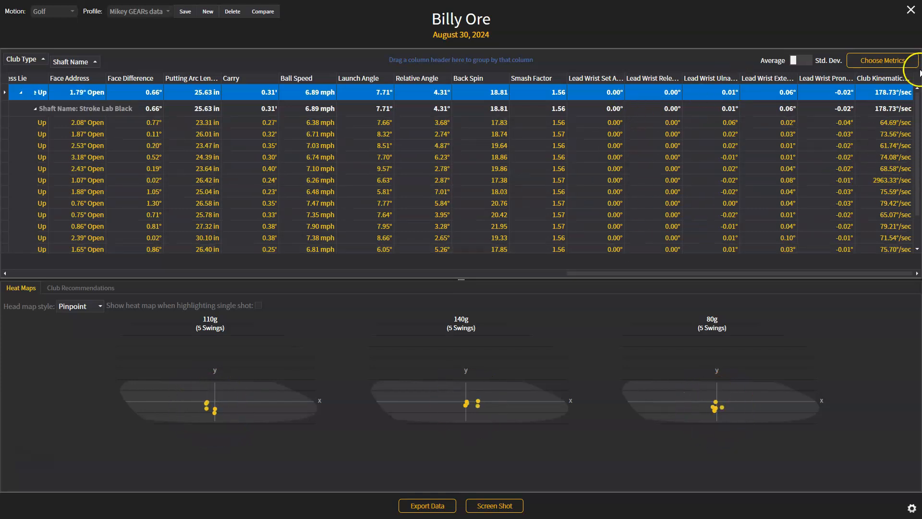
click(911, 10)
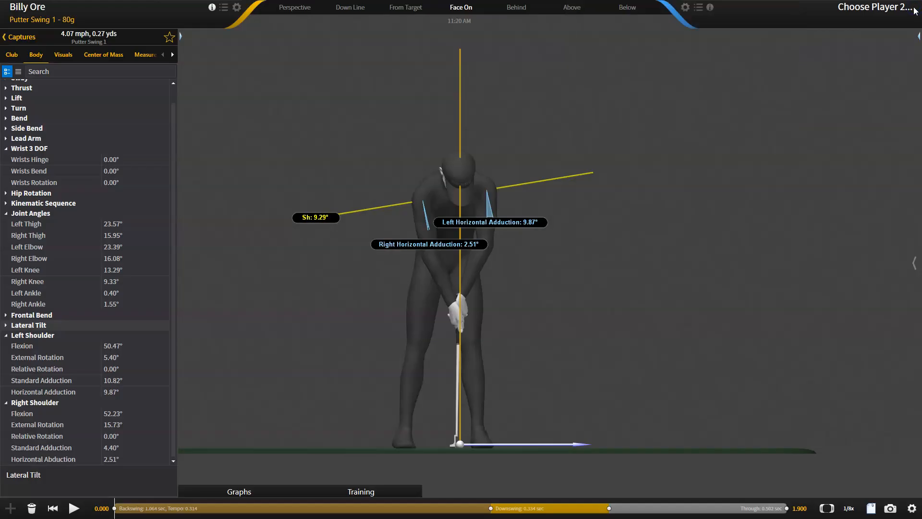
Take the swing program out of full screen and fit its window beside the Google Sheets spreadsheet
click(911, 508)
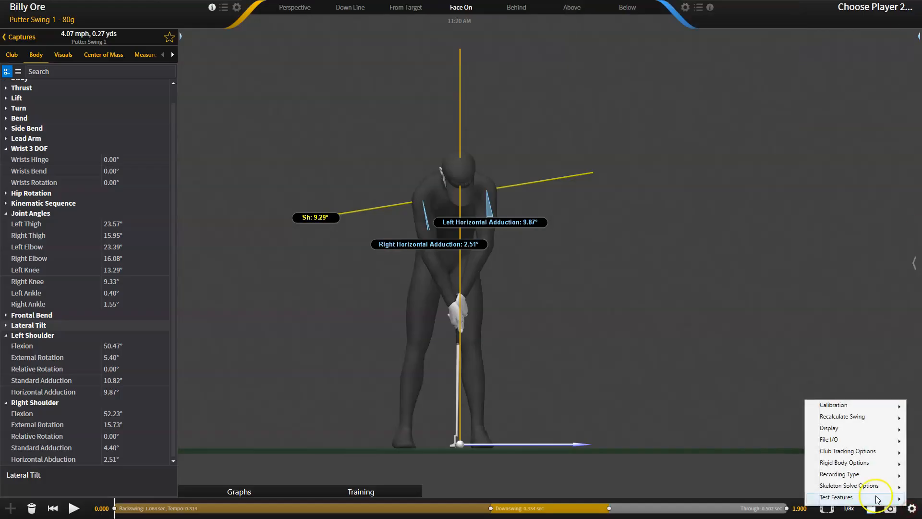
mouse_move(873, 417)
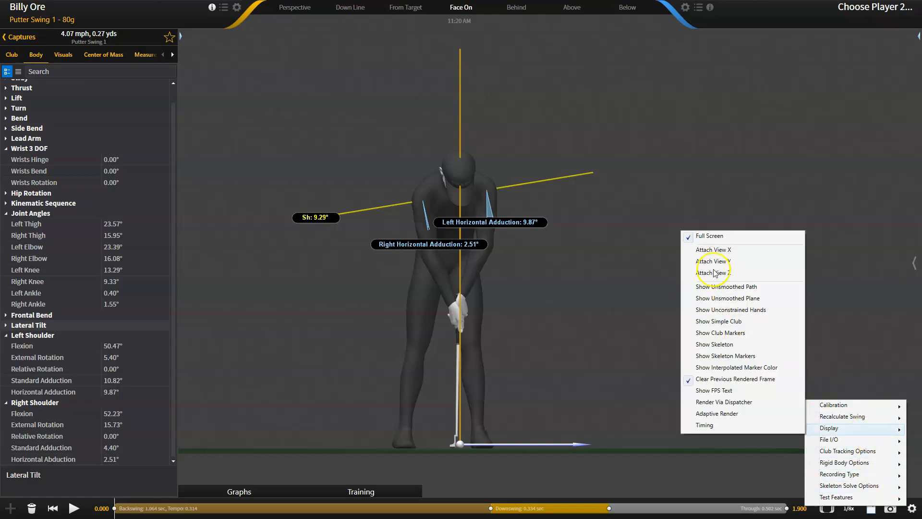
click(711, 237)
drag(917, 201, 585, 177)
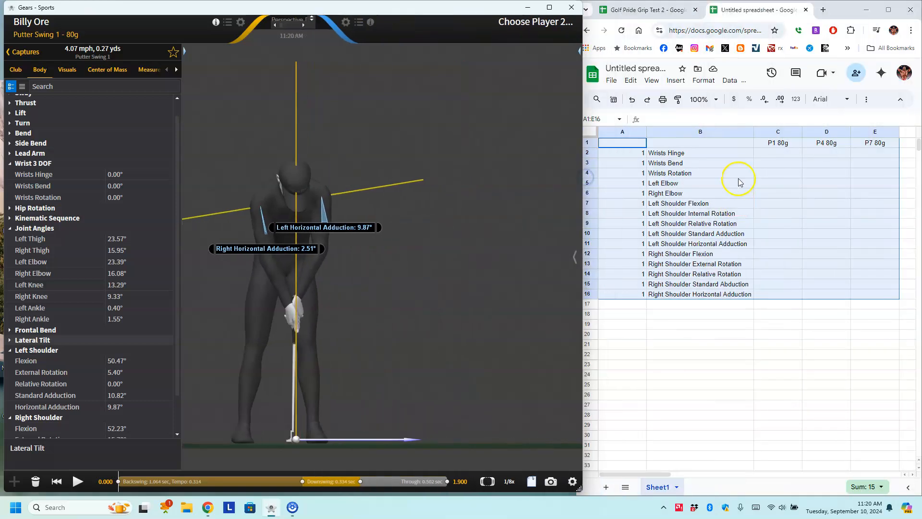
Select cell B2 in the untitled spreadsheet and close the Golf Pride Grip Test 2 browser tab
click(740, 153)
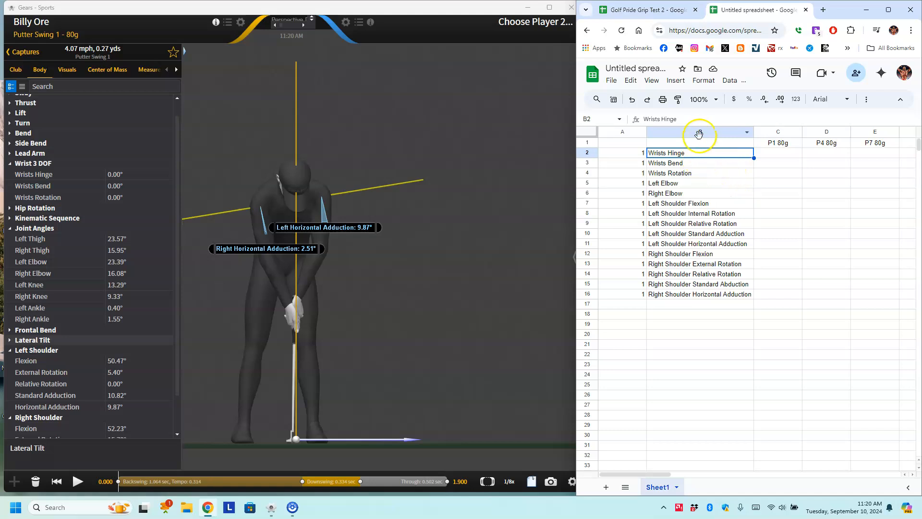
click(475, 7)
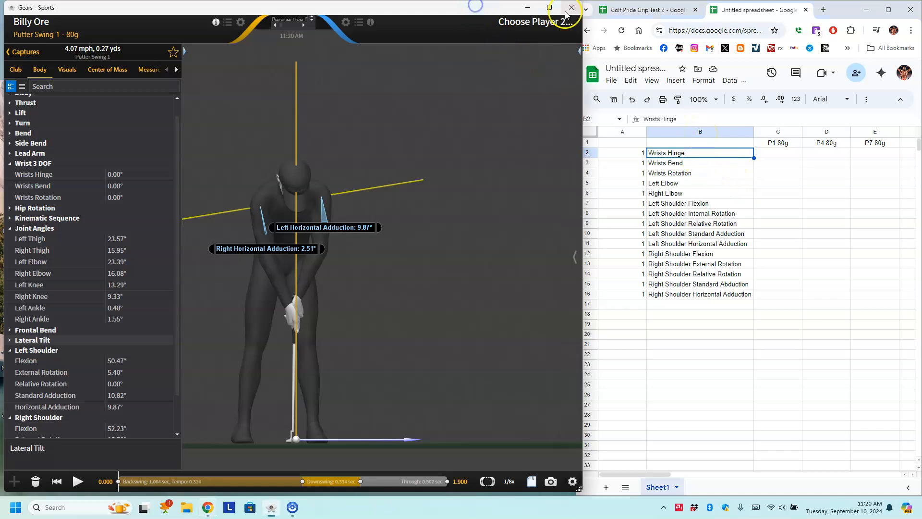
click(695, 10)
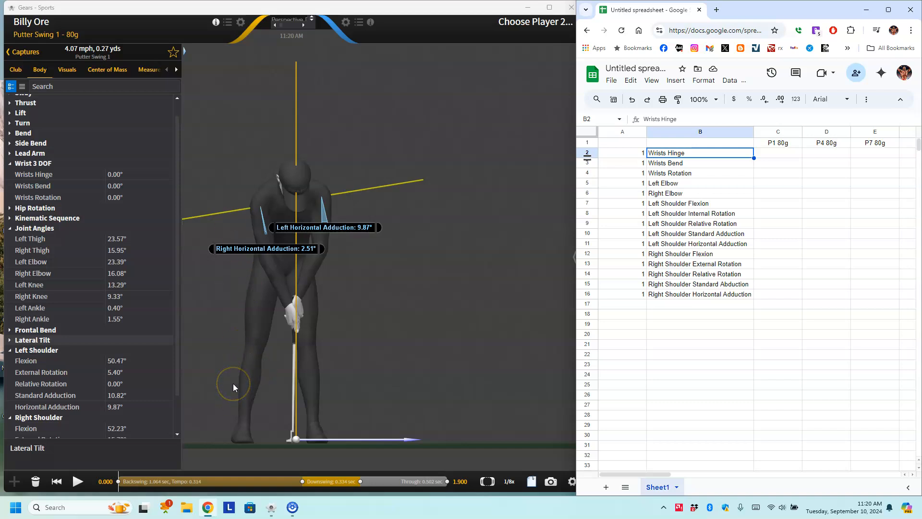
Find Capture2Text.exe through the Windows search and launch it
text(c)
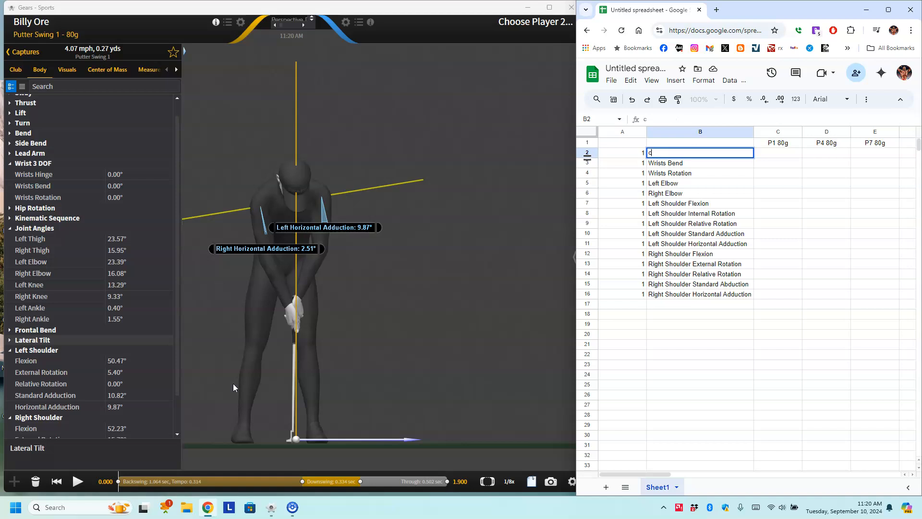
key(super)
text(cap)
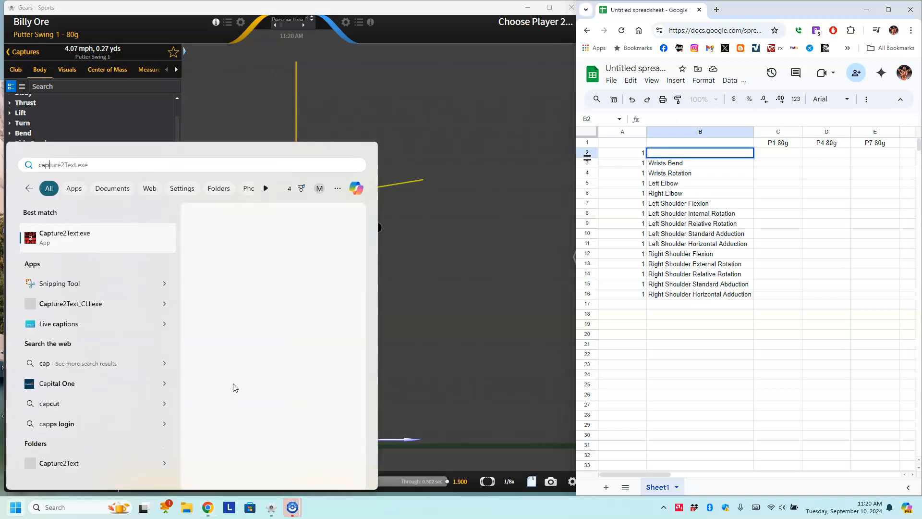
click(282, 233)
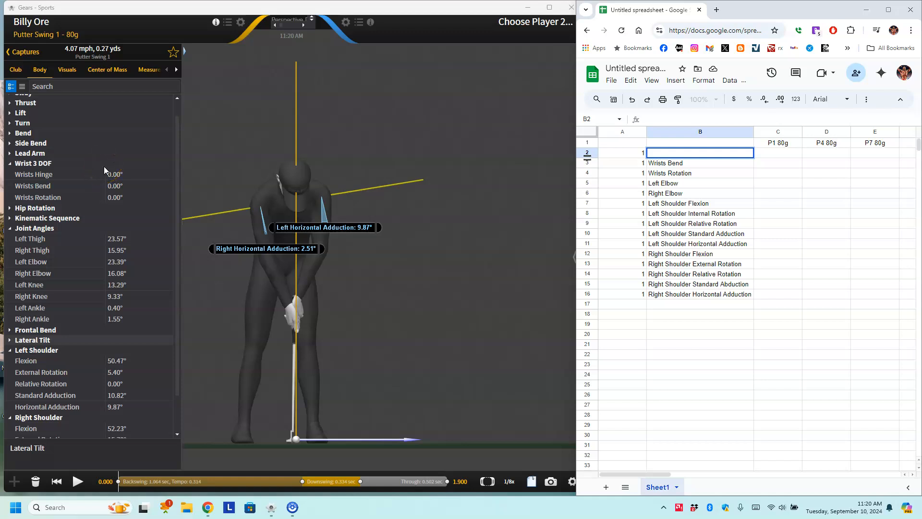
Capture the wrist hinge, bend and rotation values at address as text, excluding the joint angle values
drag(104, 167, 132, 325)
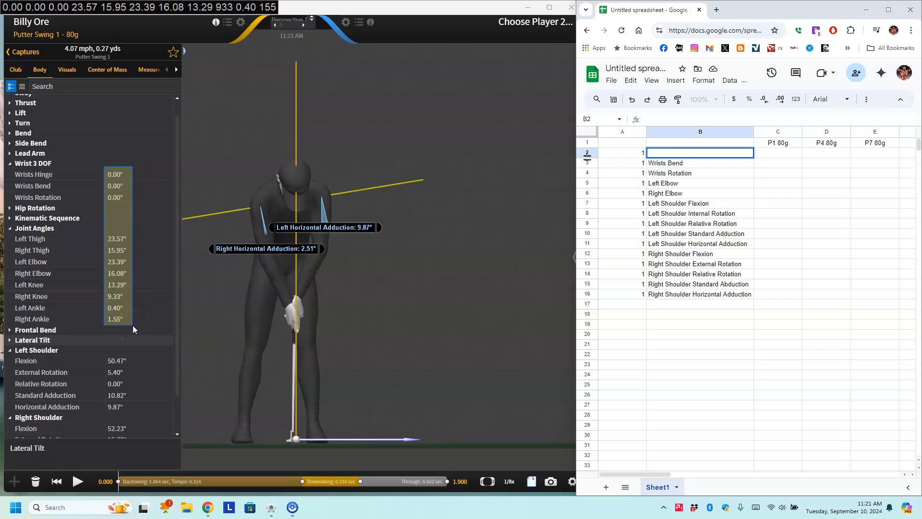
drag(132, 325, 128, 210)
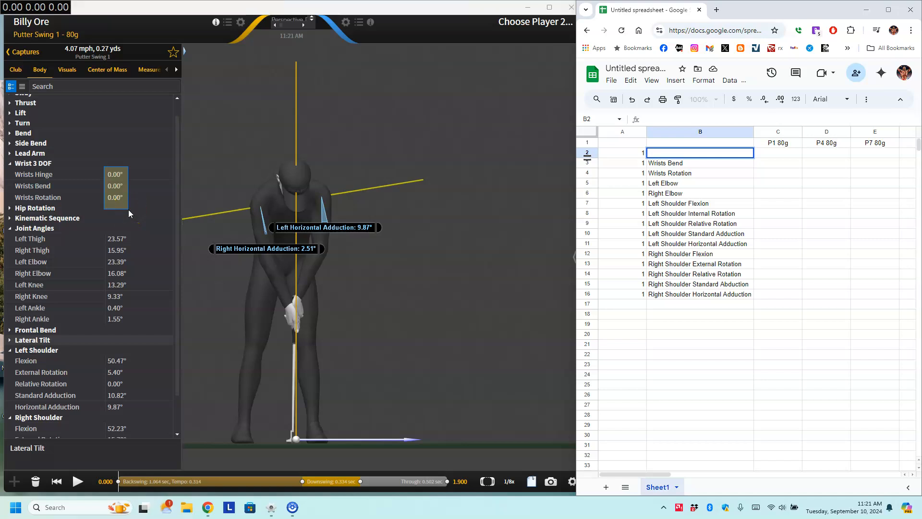
key(ctrl+c)
Enter Wrists Hinge in B2 and paste the captured wrist values into C2:C4 under P1 80g
click(779, 155)
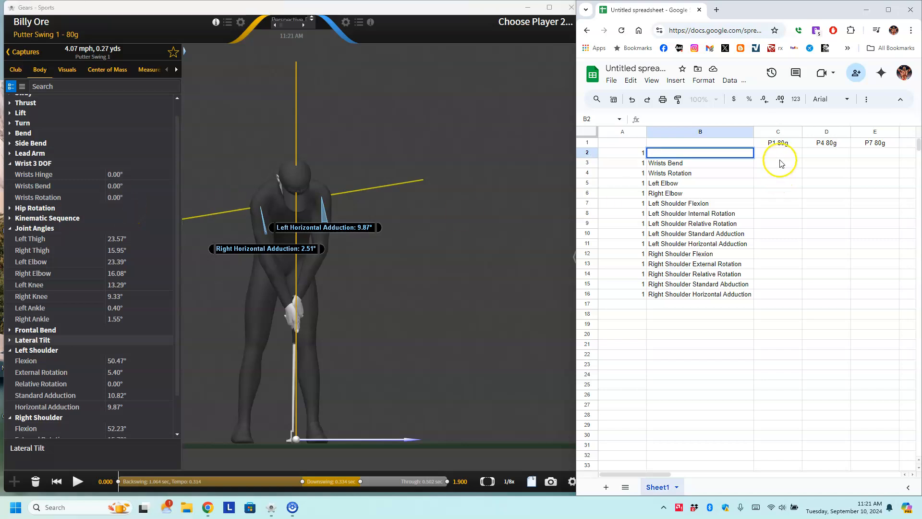
right_click(780, 155)
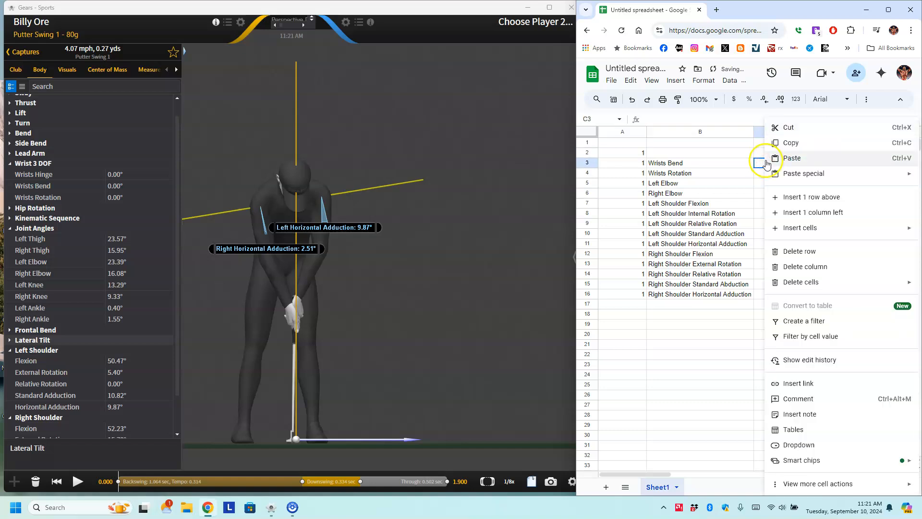
click(759, 151)
click(682, 152)
key(super)
key(super)
key(ctrl+v)
click(792, 153)
key(ctrl+v)
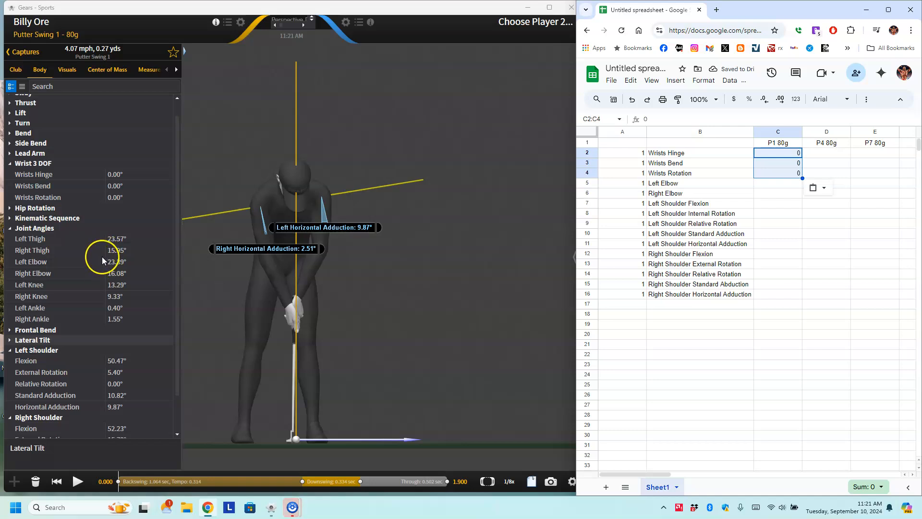
Capture the left and right elbow values and paste 23.39 and 16.08 into C5:C6
drag(101, 257, 136, 278)
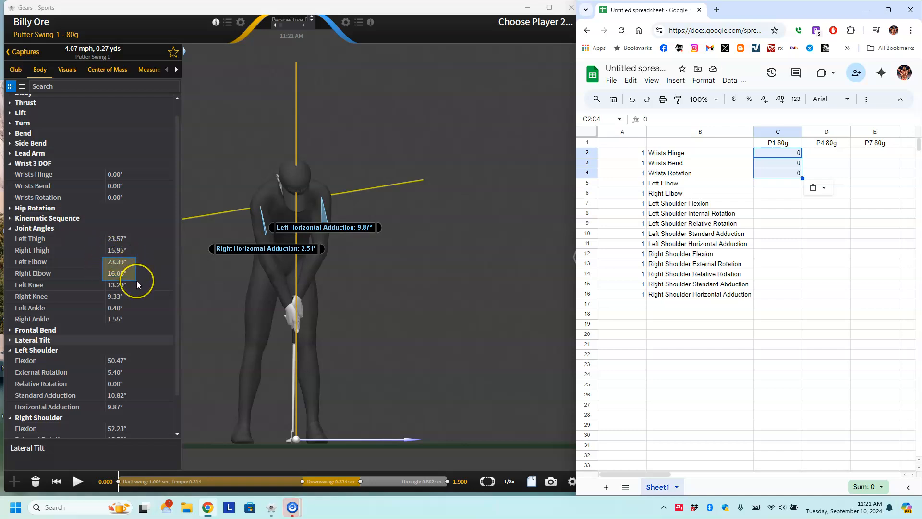
click(136, 281)
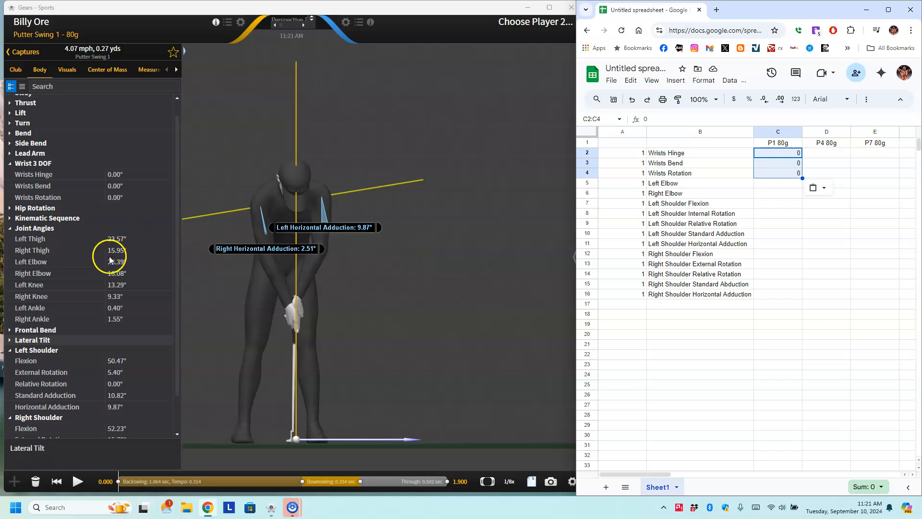
drag(104, 258, 131, 281)
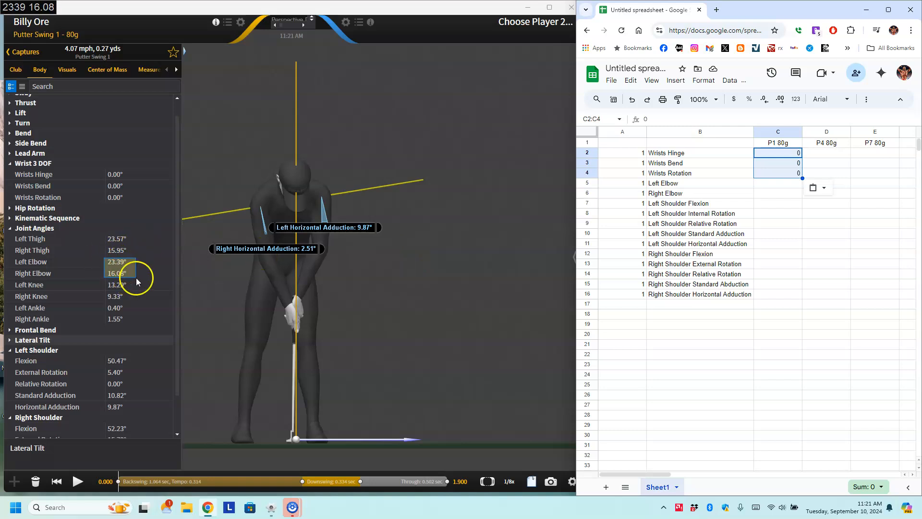
click(140, 281)
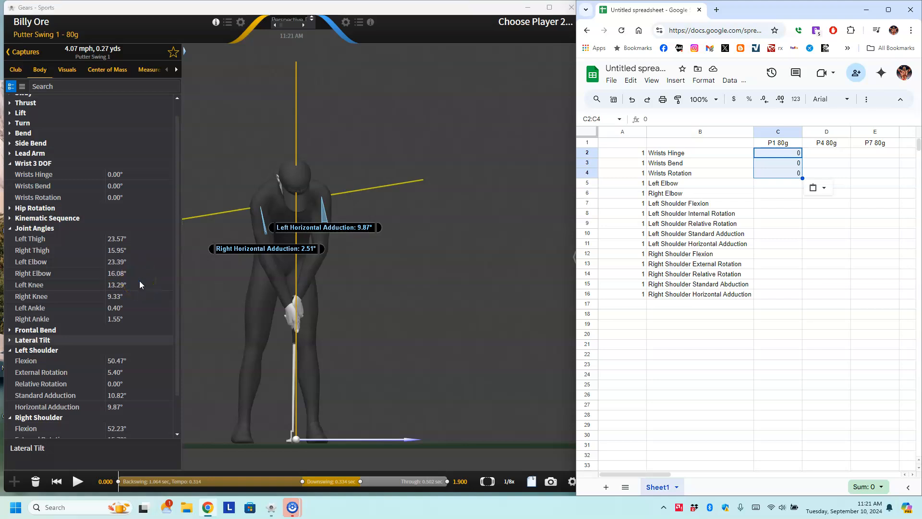
click(765, 185)
text(23.39 16.08)
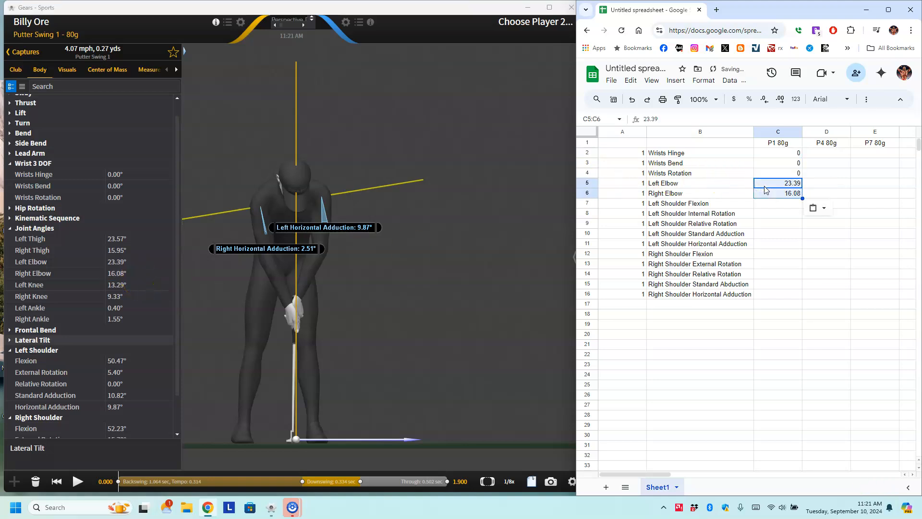
Capture all left and right shoulder values at address and paste them into C7:C16 under P1 80g
scroll(125, 361, down, 2)
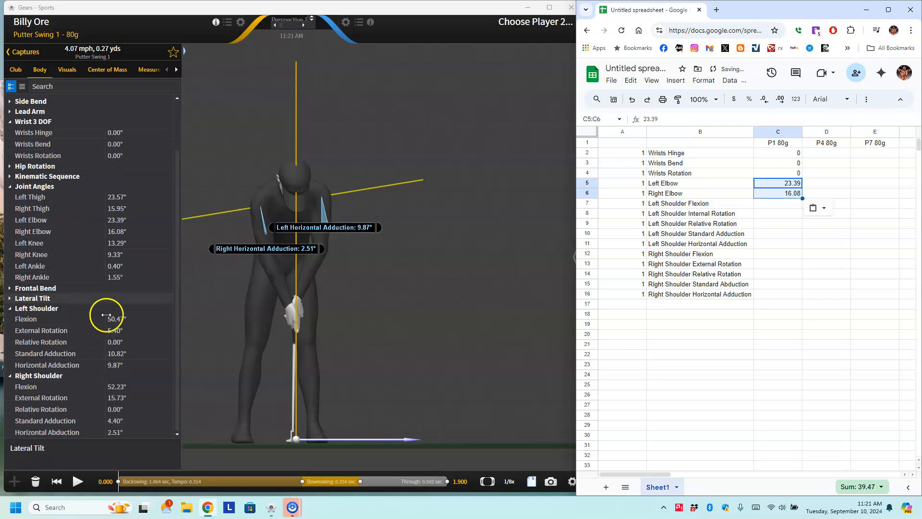
drag(105, 313, 129, 442)
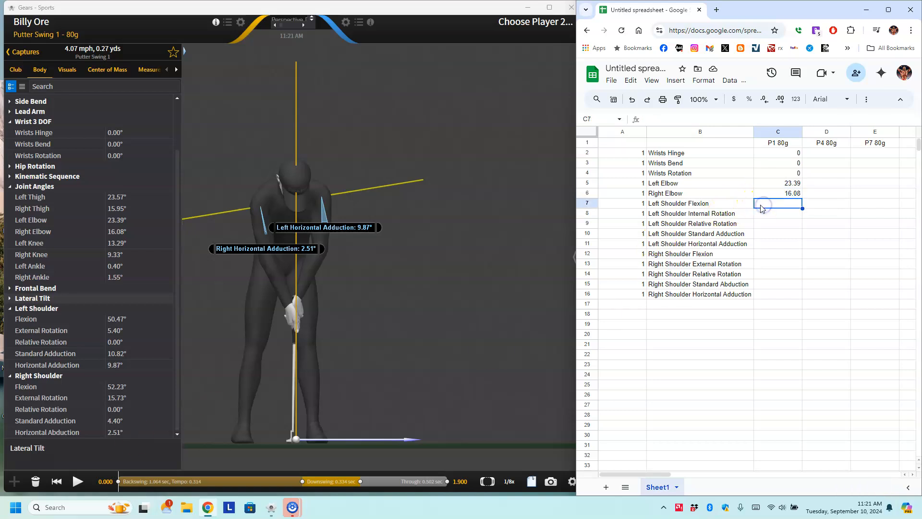
text(50.47 5.4 0 10.82 9.87 52.23 15.73 0 4.4 2.51)
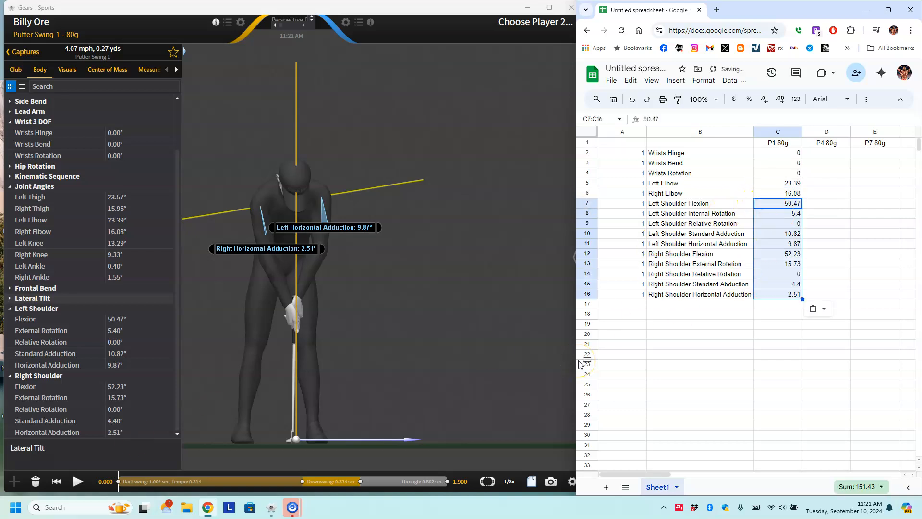
Move the swing to the end of the backswing and transfer wrist values 2.51, -0.53 and 2.95 into D2:D4
click(302, 482)
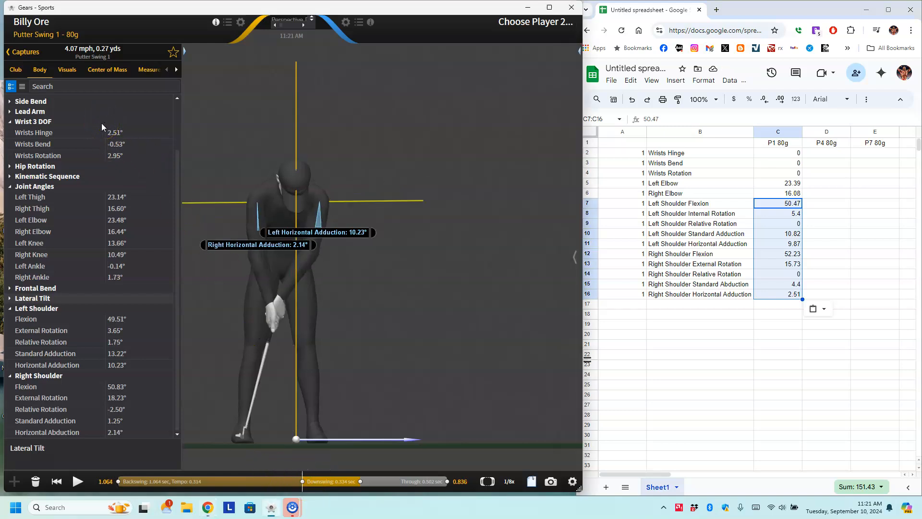
click(128, 161)
click(815, 154)
text(2.51 -0.53 2.95)
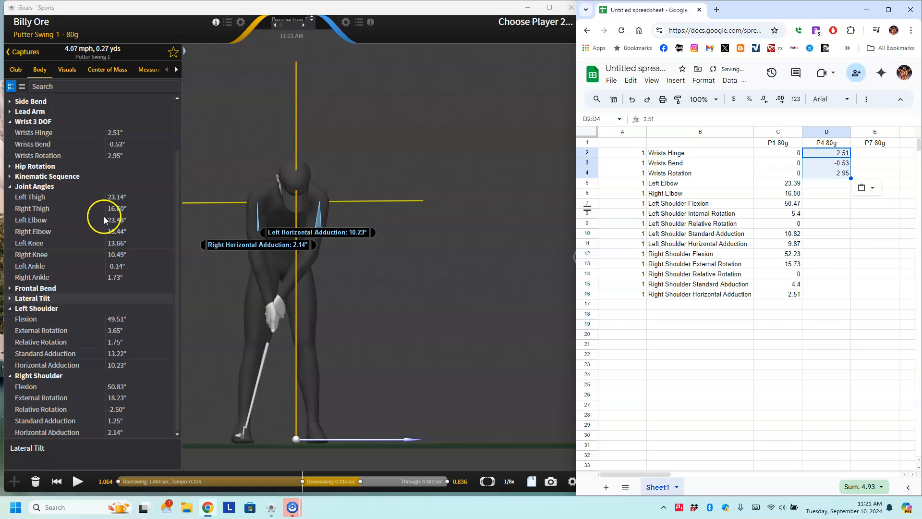
Capture the left and right elbow values and paste 23.48 and 16.44 into D5:D6
drag(104, 216, 133, 237)
click(825, 188)
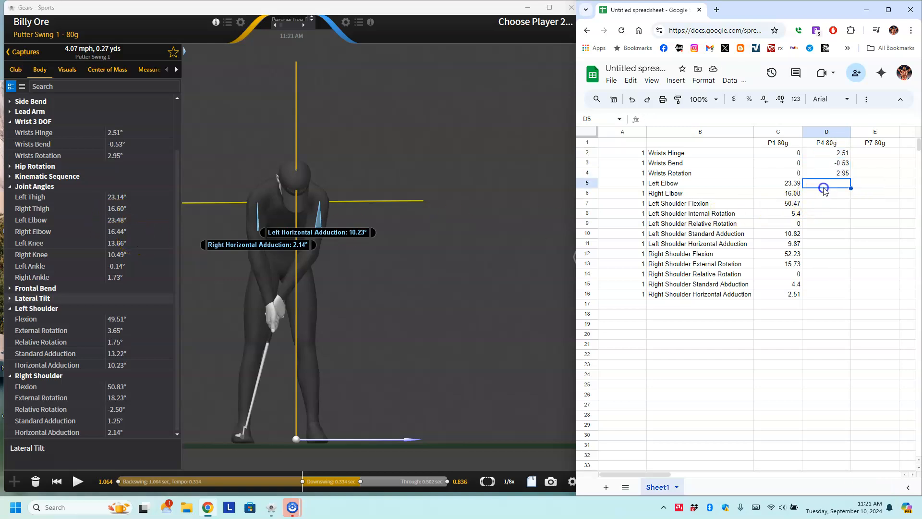
text(23.48 16.44)
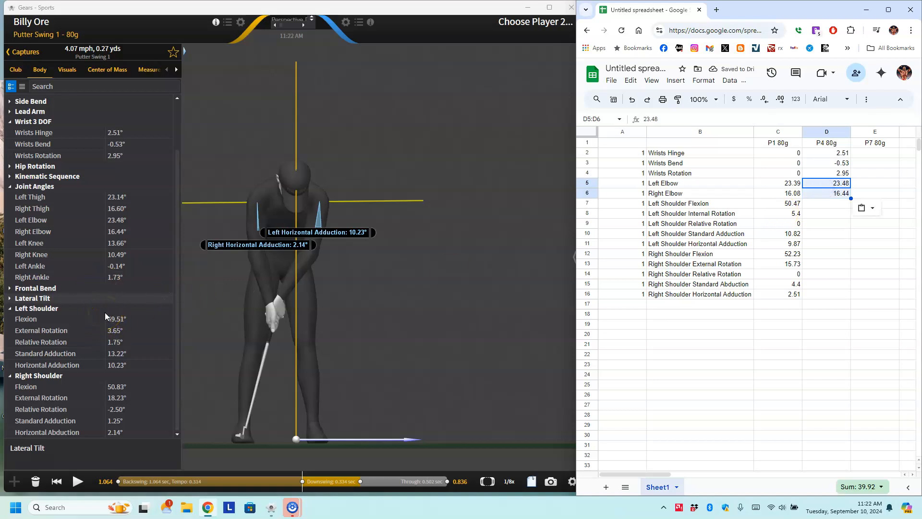
Capture all left and right shoulder values at the end of the backswing and paste them into D7:D16
drag(105, 313, 131, 440)
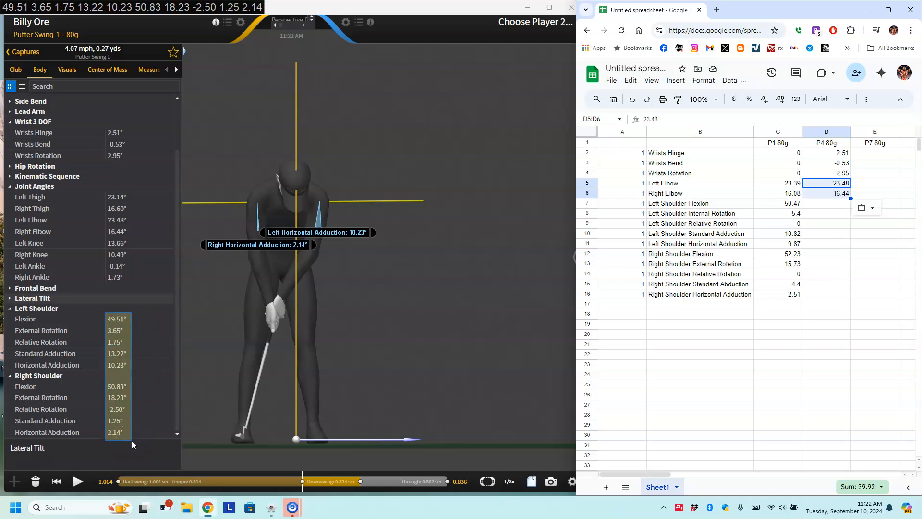
click(834, 204)
text(49.51 3.65 1.75 13.22 10.23 50.83 18.23 -2.50 1.25 2.14)
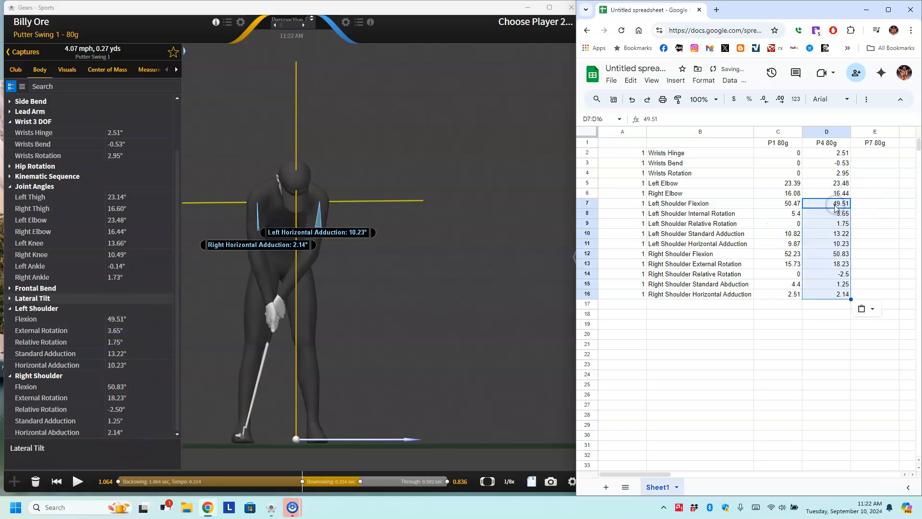
Move the swing to Impact and transfer wrist values 3.54, -1.37 and 2.07 into E2:E4 under P7 80g
click(360, 481)
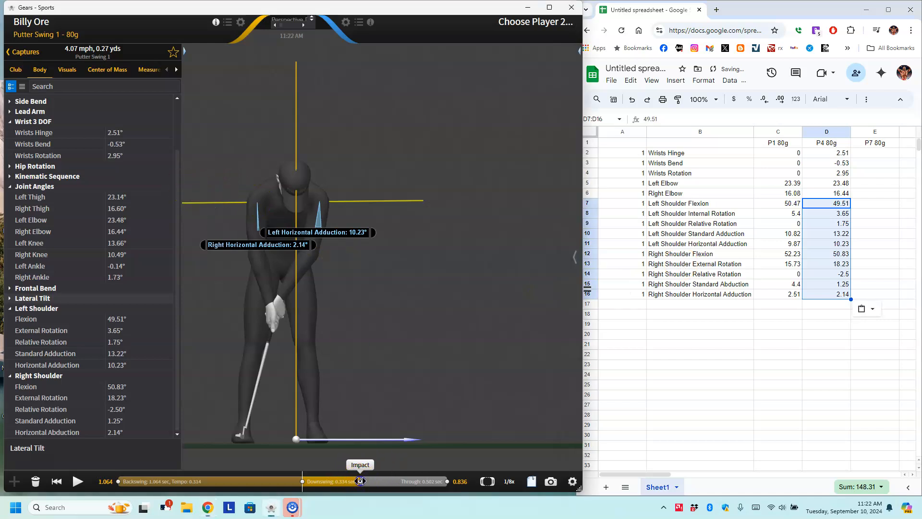
click(100, 126)
drag(103, 122, 128, 160)
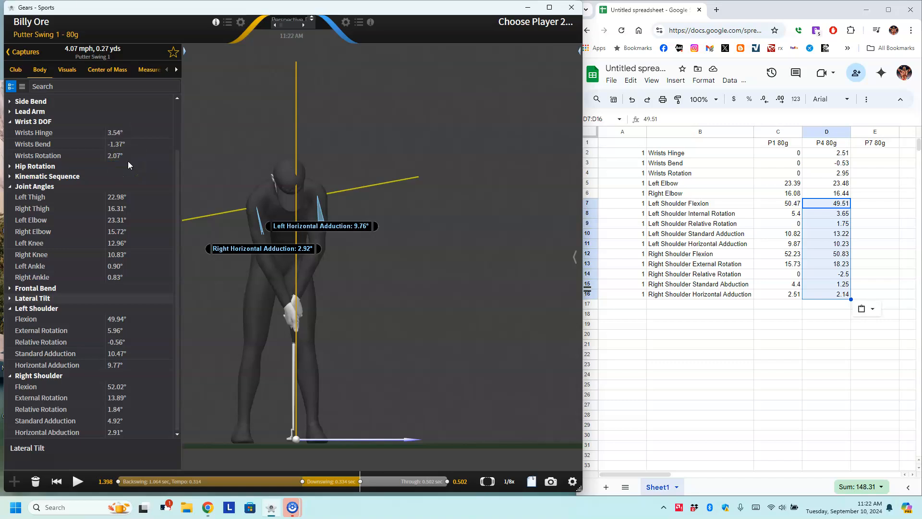
click(884, 154)
text(3.54 -1.37 2.07)
Capture the left and right elbow values at impact and paste 23.31 and 15.72 into E5:E6
click(382, 221)
click(73, 214)
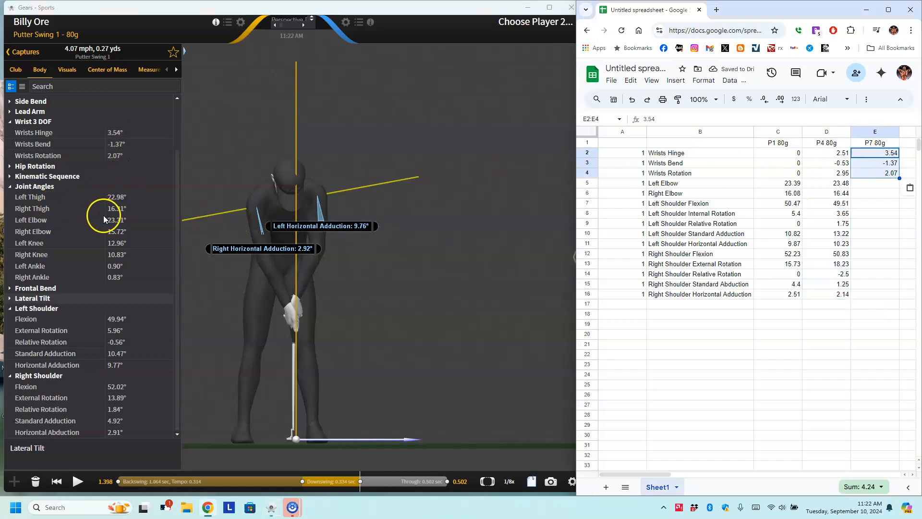
drag(130, 234, 131, 236)
click(856, 184)
text(23.31 15.72)
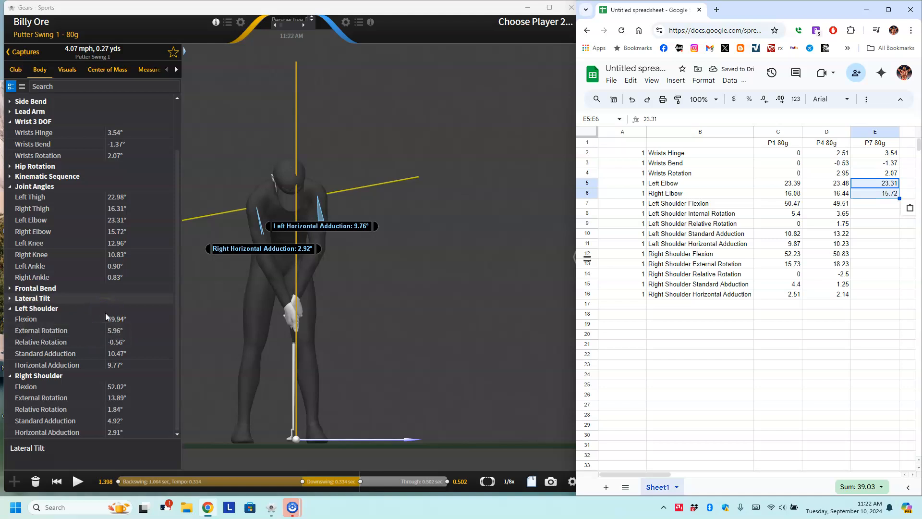
Capture all left and right shoulder values at impact and paste them into E7:E16
drag(105, 313, 134, 442)
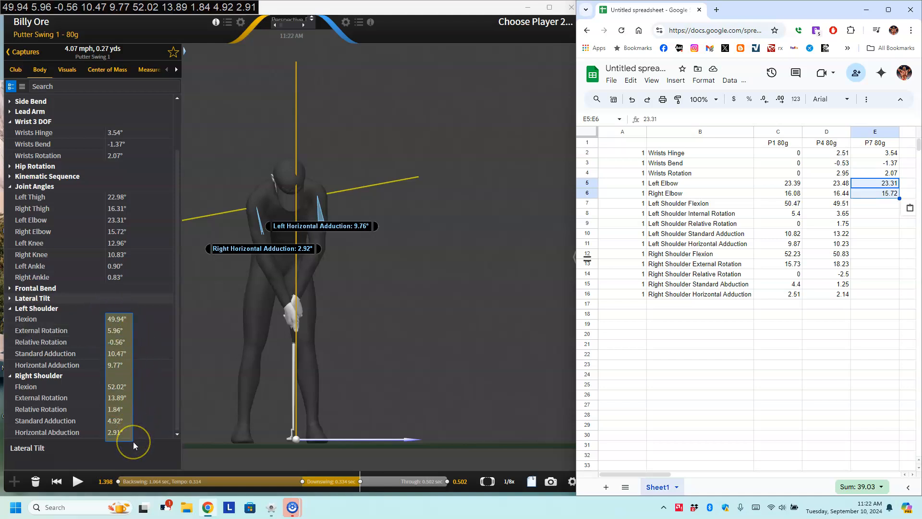
click(865, 205)
text(49.94 5.96 -0.56 10.47 9.77 52.02 13.89 1.84 4.92 2.91)
click(845, 355)
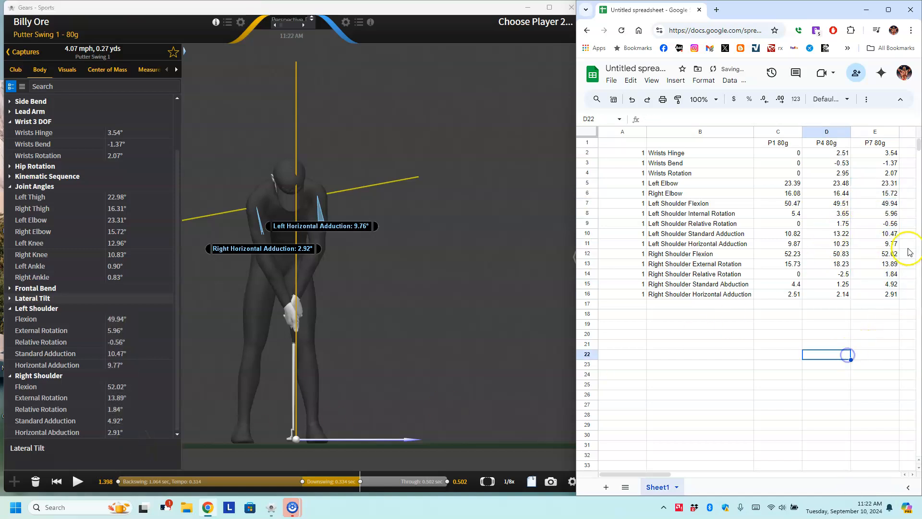
Compare the P1, P4 and P7 values row by row for the elbows, shoulder flexion and right shoulder external rotation
drag(649, 475, 661, 475)
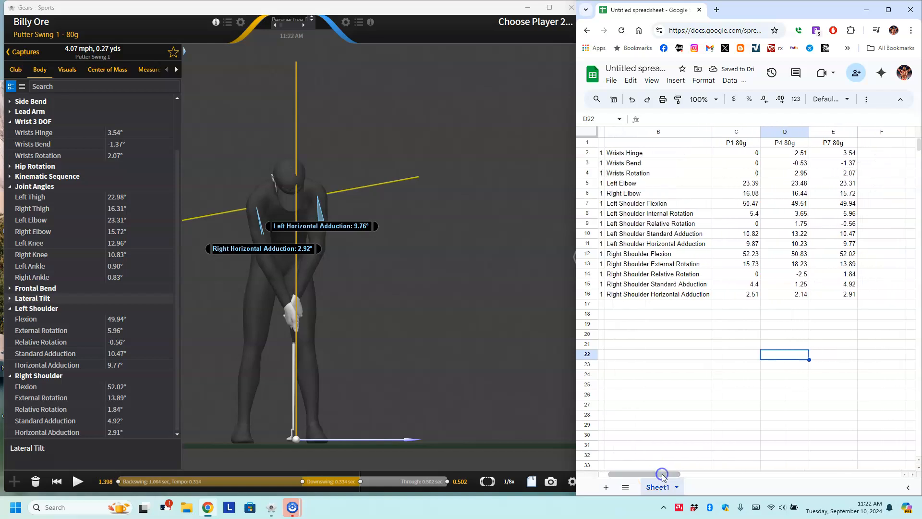
click(747, 187)
click(797, 183)
click(831, 182)
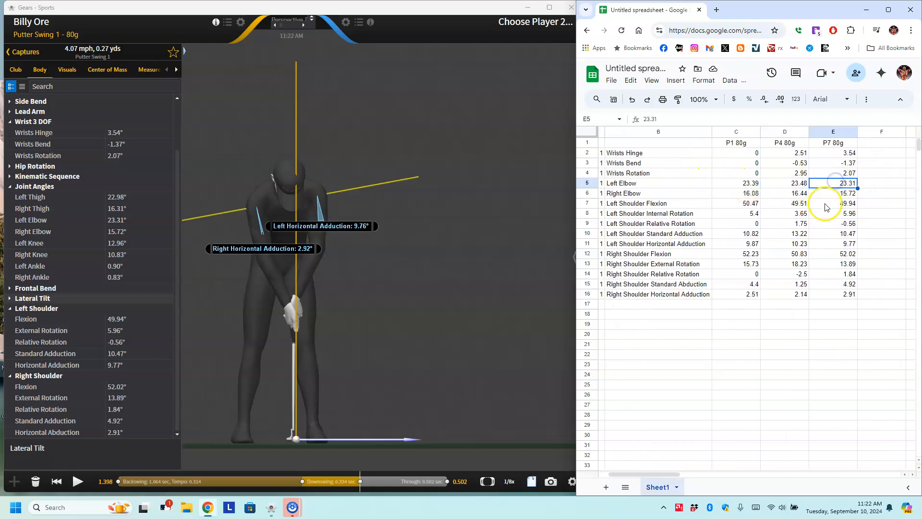
click(738, 194)
click(791, 193)
click(848, 194)
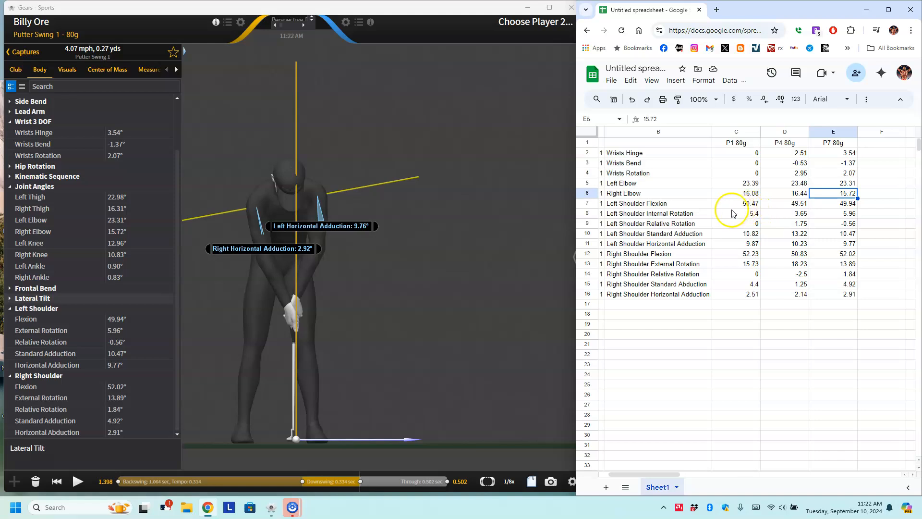
click(734, 206)
click(790, 204)
click(832, 203)
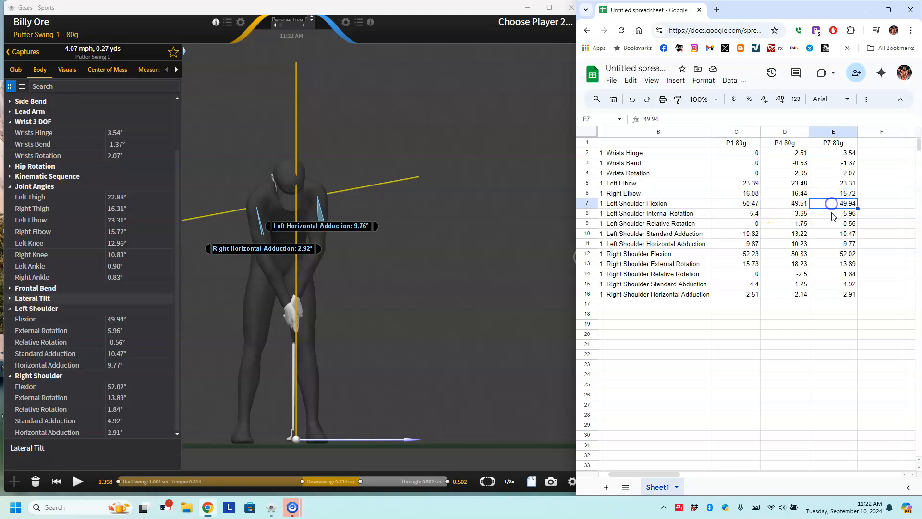
click(752, 255)
click(790, 255)
click(834, 255)
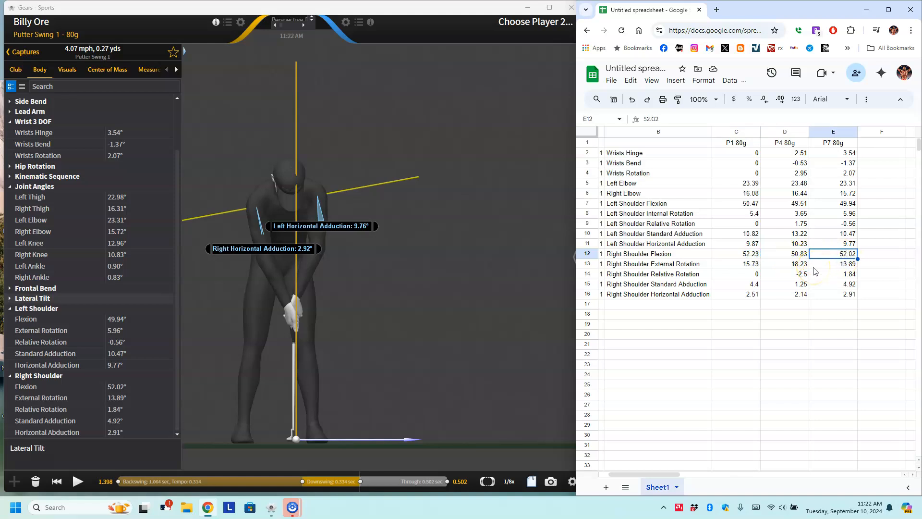
click(745, 266)
click(781, 267)
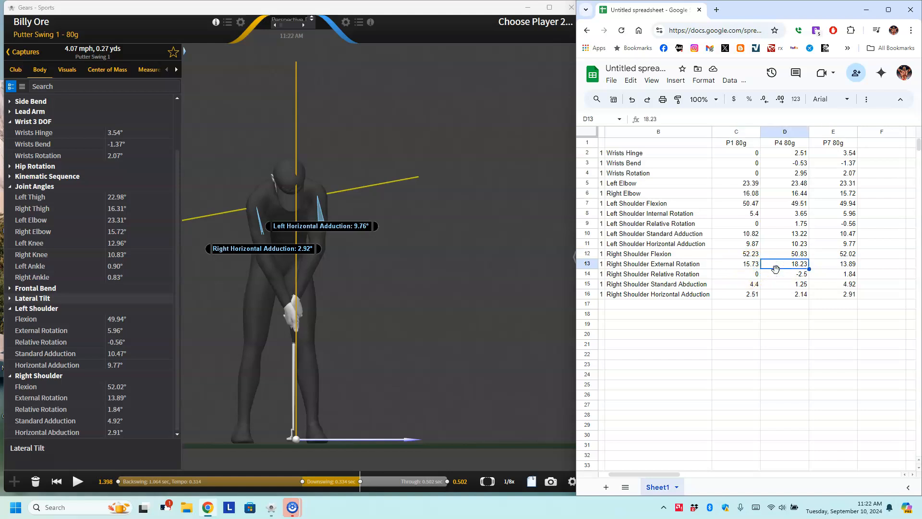